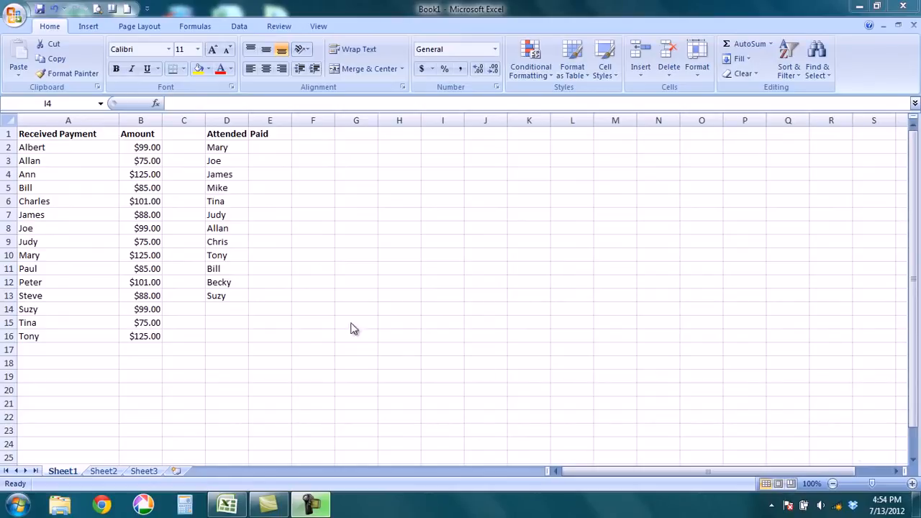
- Review the Received Payment, Amount and Attended columns of the sheet
left_click(217, 147)
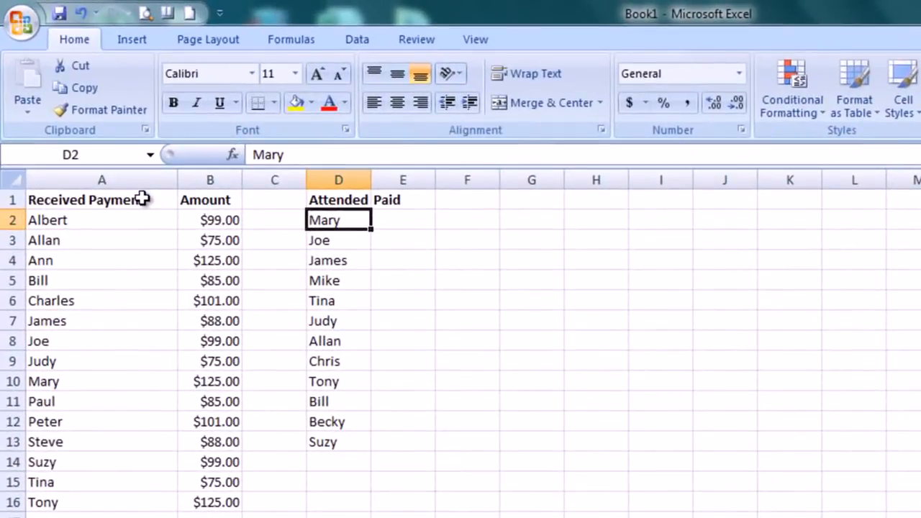
left_click_drag(143, 198, 107, 504)
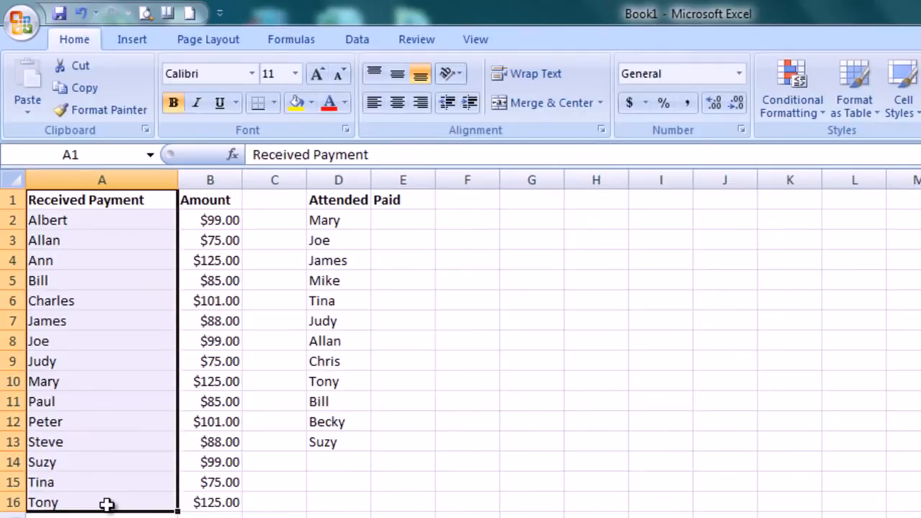
left_click_drag(214, 218, 201, 503)
left_click(333, 214)
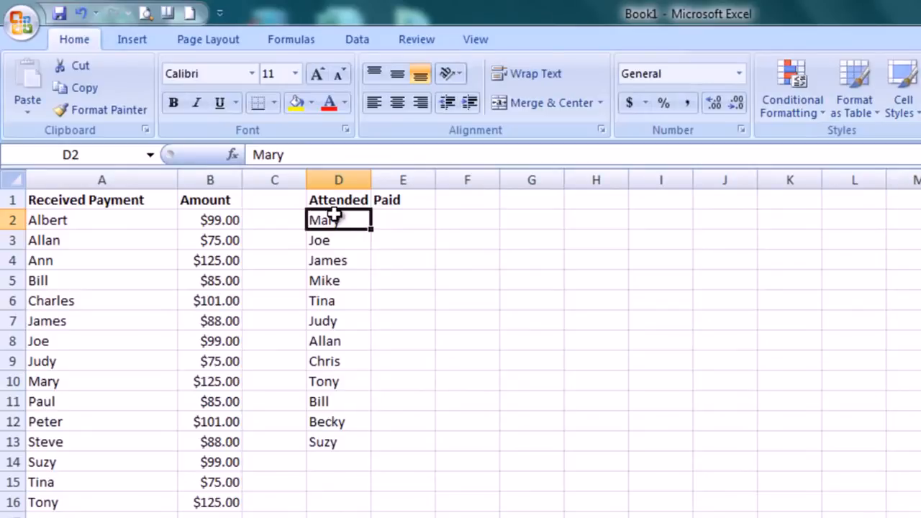
- Define the range name paid for columns A and B, from row 2 down past the last payment entry
left_click_drag(46, 220, 215, 502)
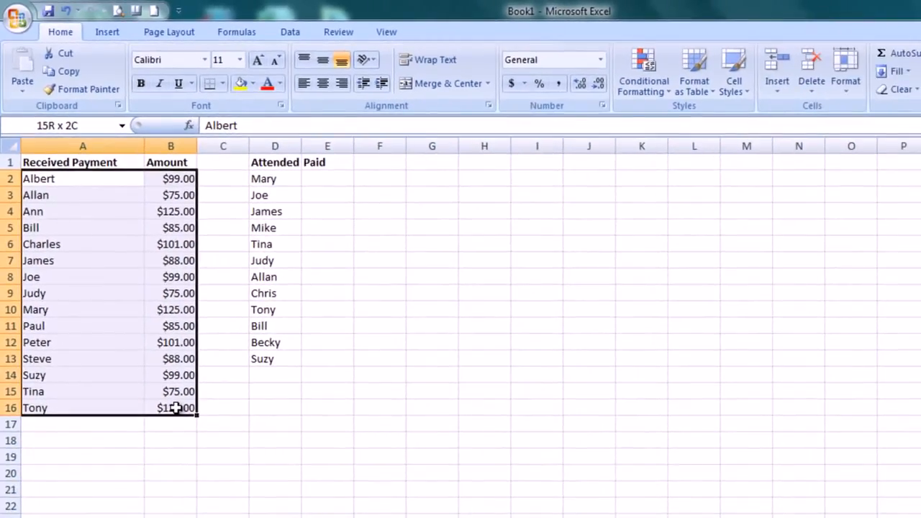
left_click_drag(176, 408, 173, 517)
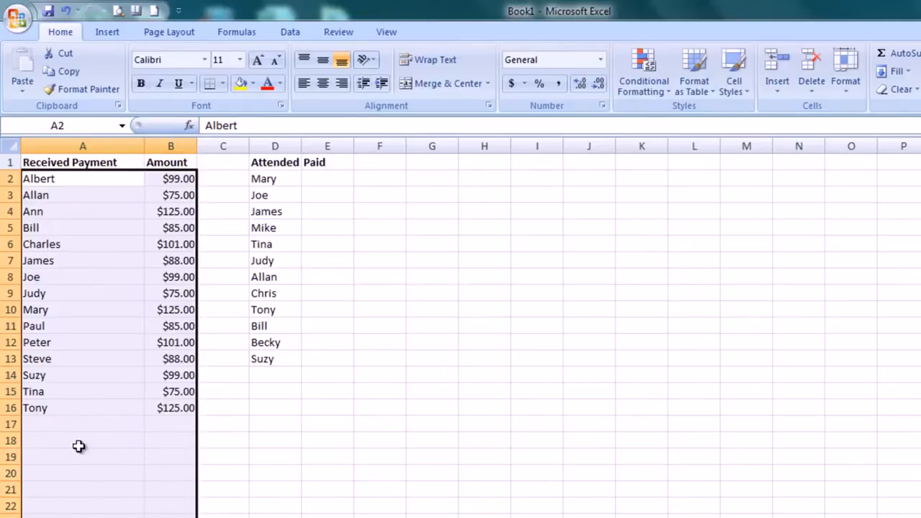
right_click(86, 281)
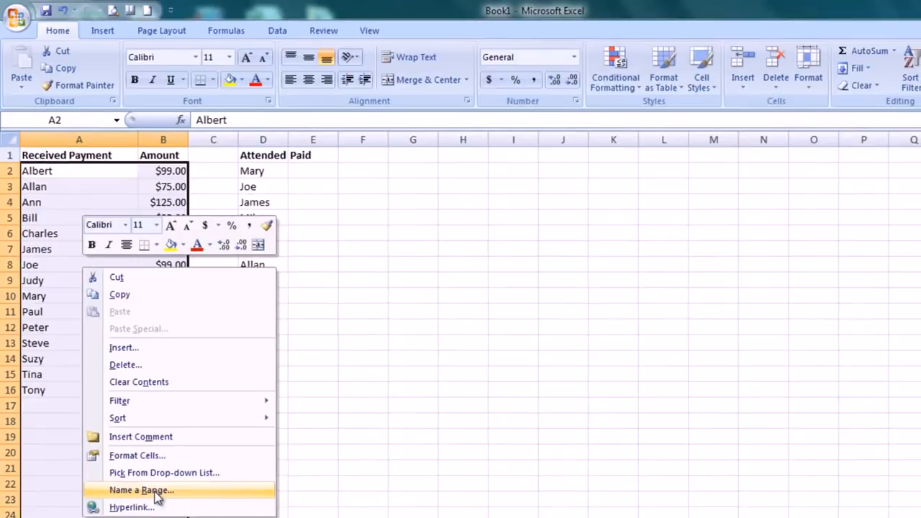
left_click(162, 512)
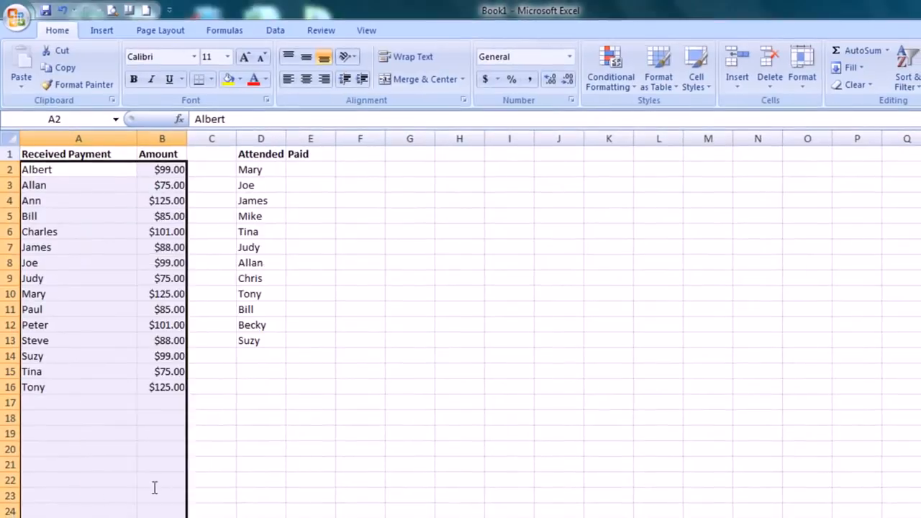
left_click_drag(143, 395, 396, 232)
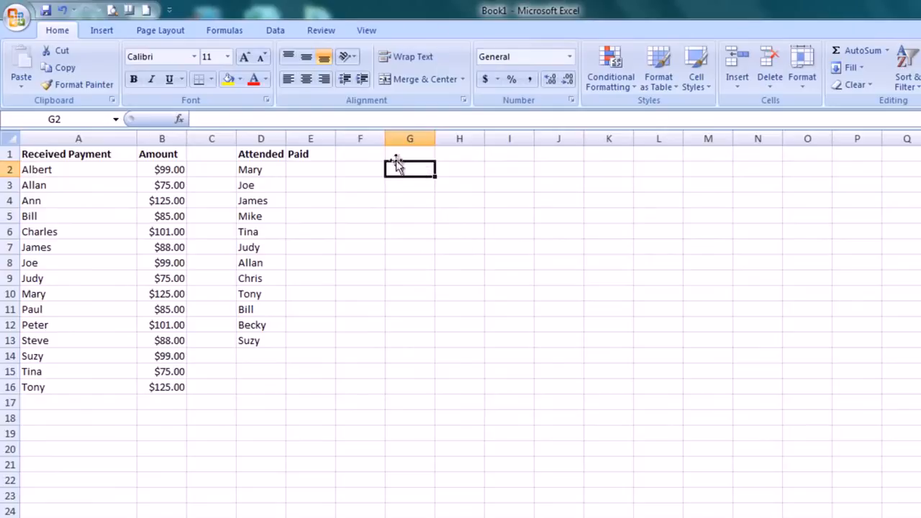
- Search for the Vlookup function and insert VLOOKUP into cell E2 of the Paid column
left_click(307, 169)
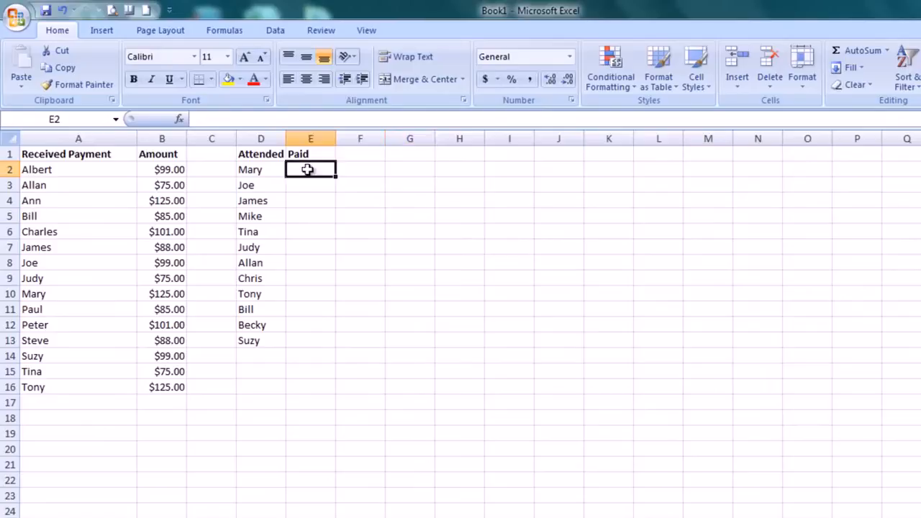
left_click(263, 170)
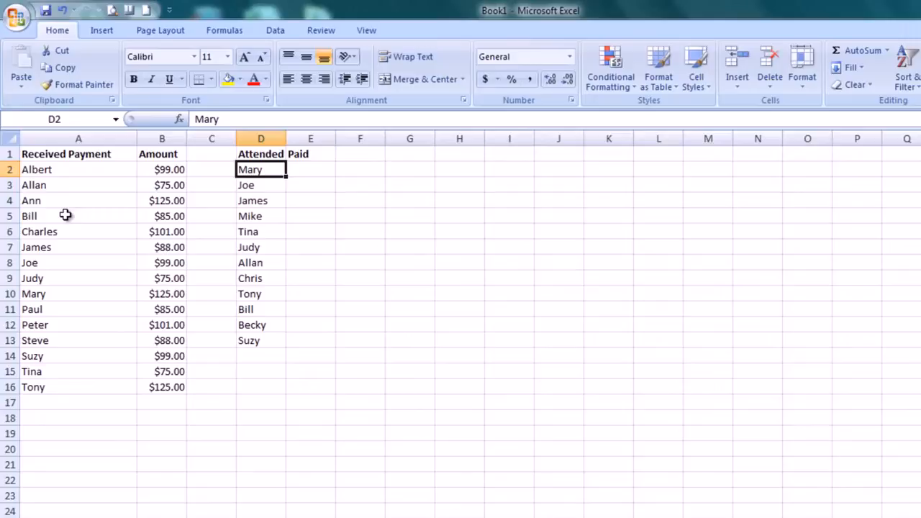
left_click(307, 166)
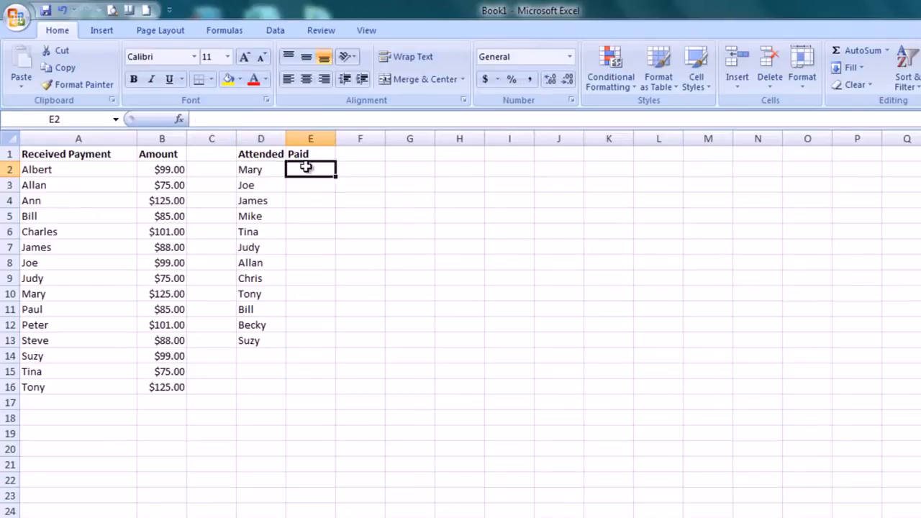
left_click(179, 121)
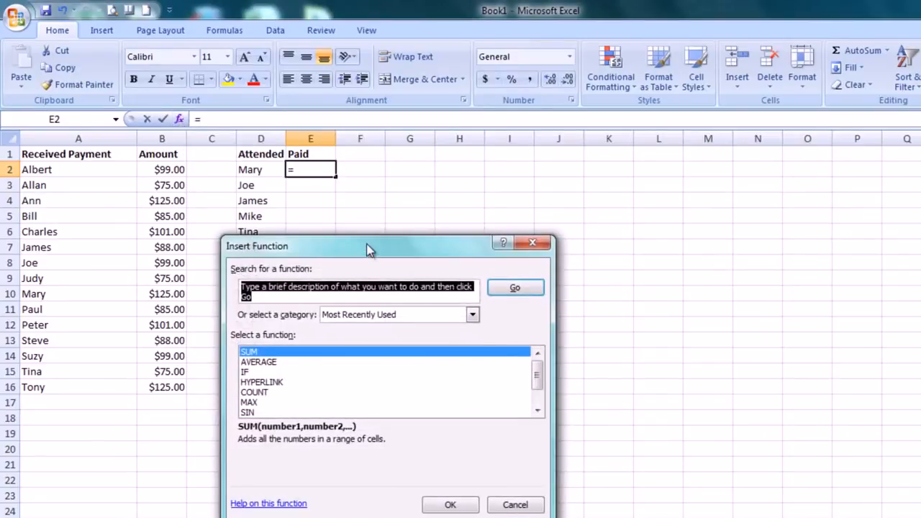
left_click_drag(367, 244, 379, 161)
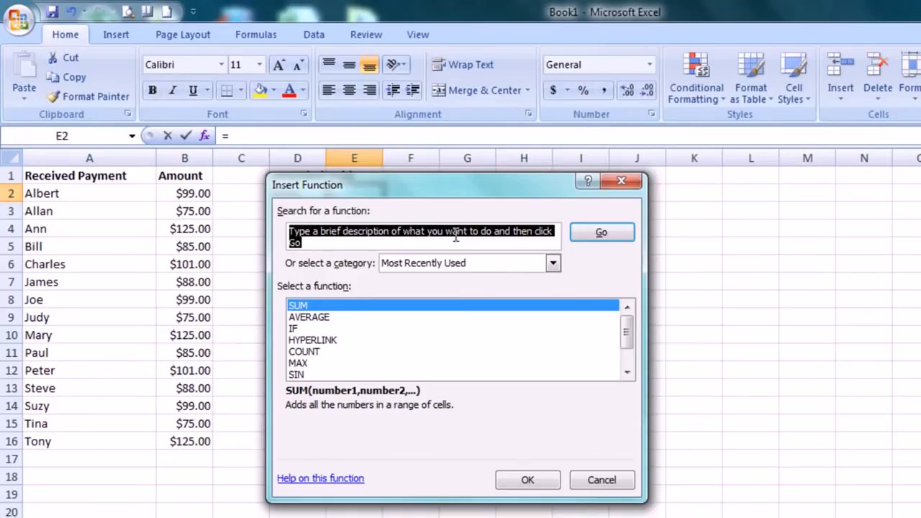
type("Vlookup")
key("Return")
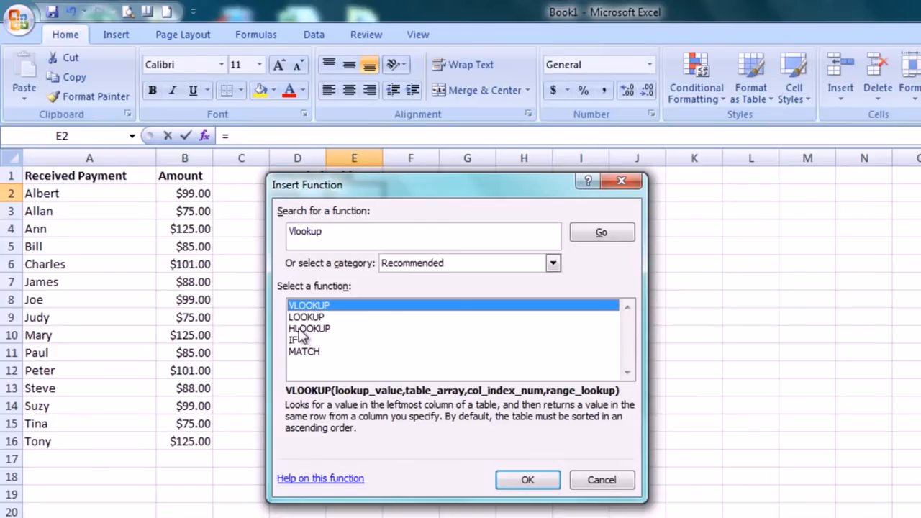
left_click(524, 483)
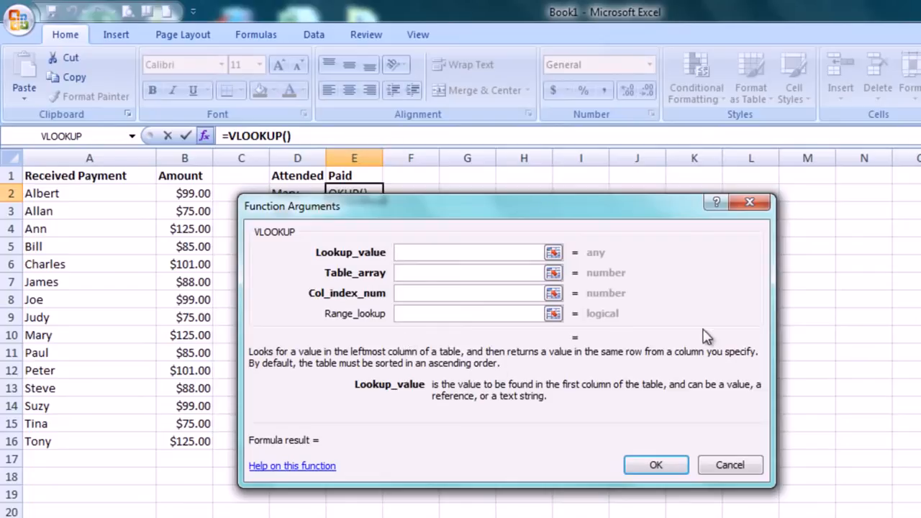
- Review the descriptions of the VLOOKUP arguments Table_array, Col_index_num, Range_lookup and Lookup_value
left_click(462, 273)
left_click(452, 293)
left_click(446, 314)
left_click(436, 295)
left_click(430, 271)
left_click(429, 251)
- Set the VLOOKUP lookup value to cell D2 and the table array to the named range paid
left_click_drag(440, 209, 604, 199)
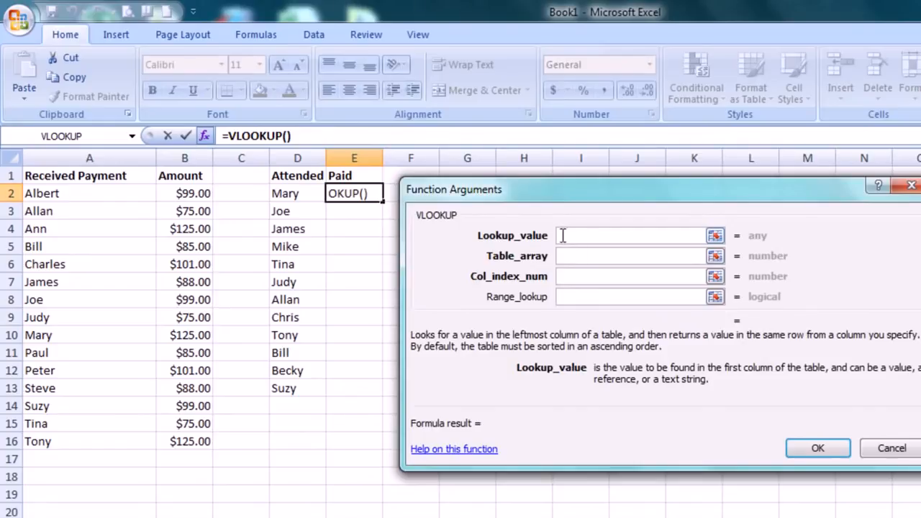
left_click(308, 193)
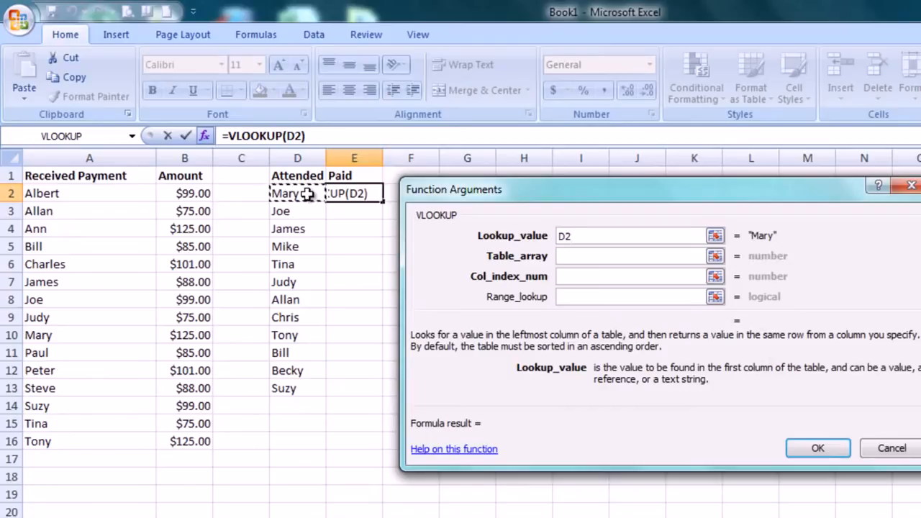
left_click(587, 254)
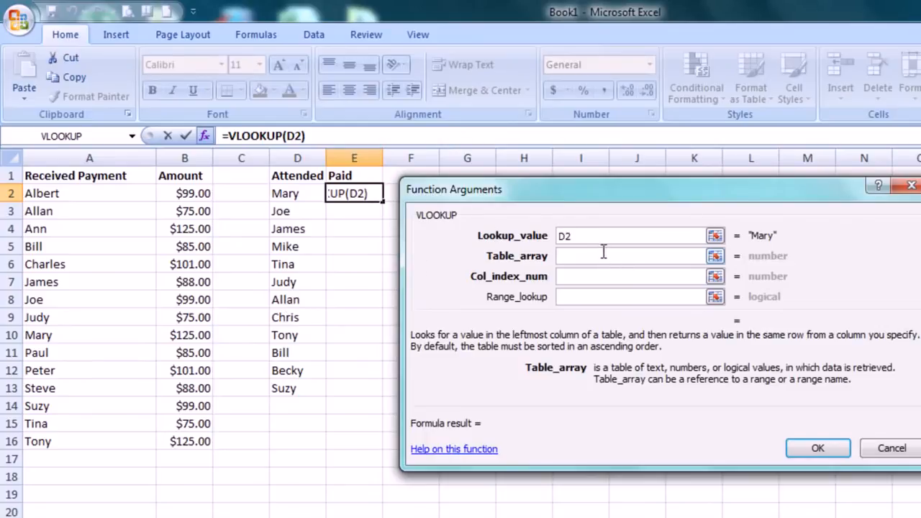
type("paid")
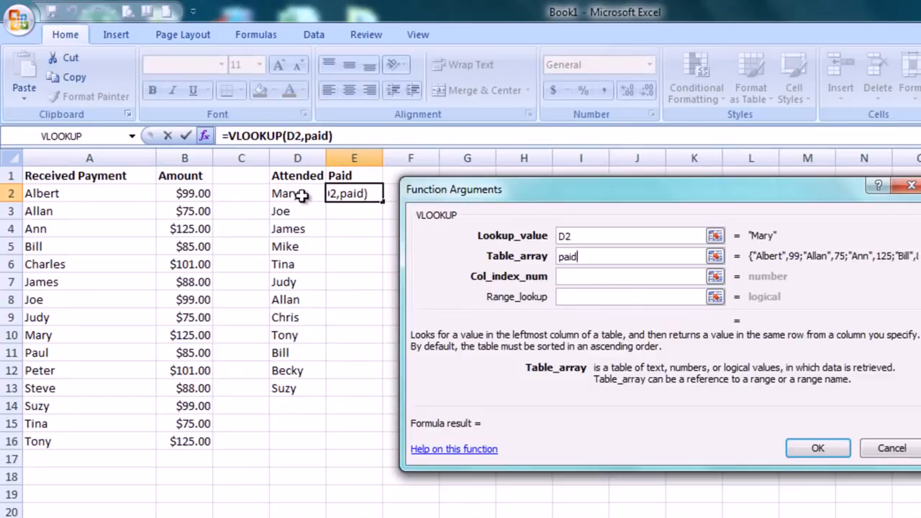
- Complete the VLOOKUP with column index 1 and range lookup FALSE, and check the matching entry in column A
left_click(569, 276)
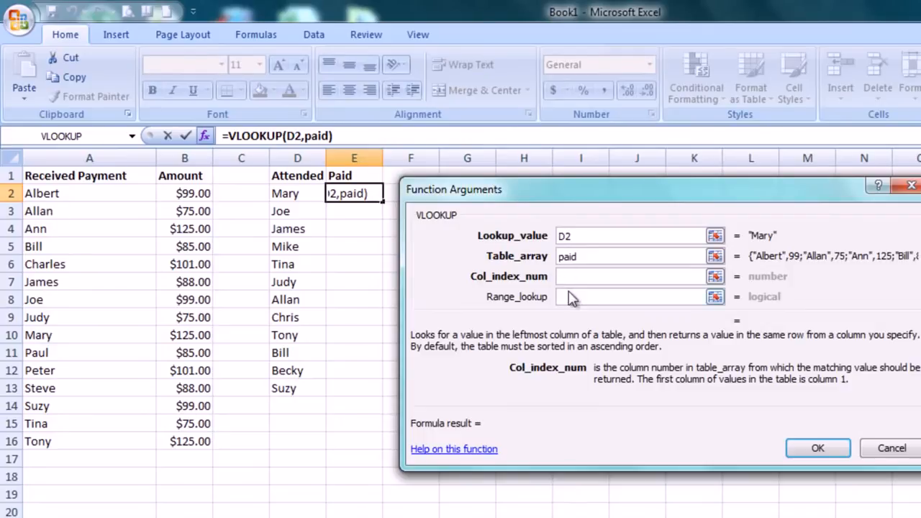
type("1")
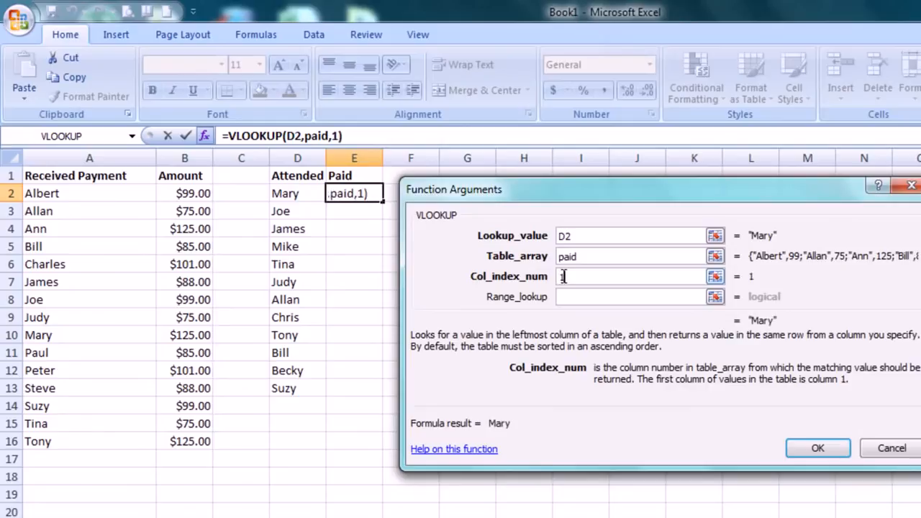
left_click(569, 298)
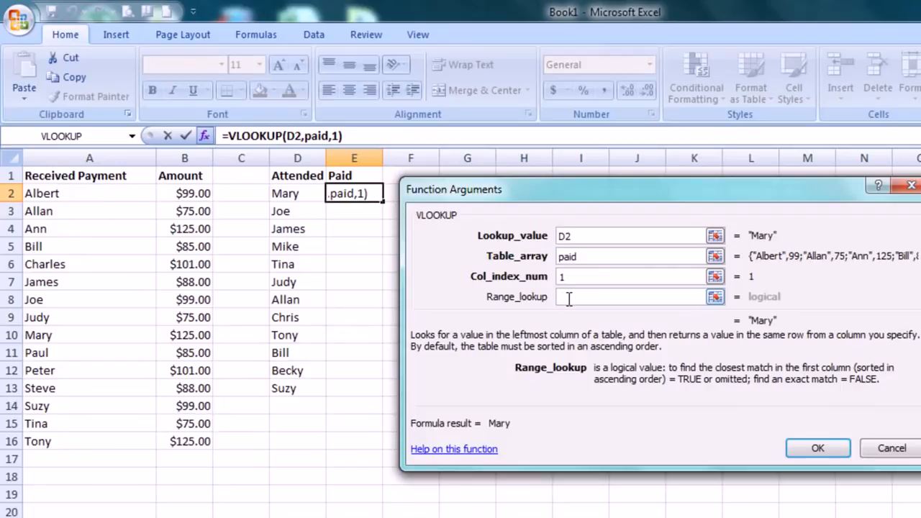
type("FALSE")
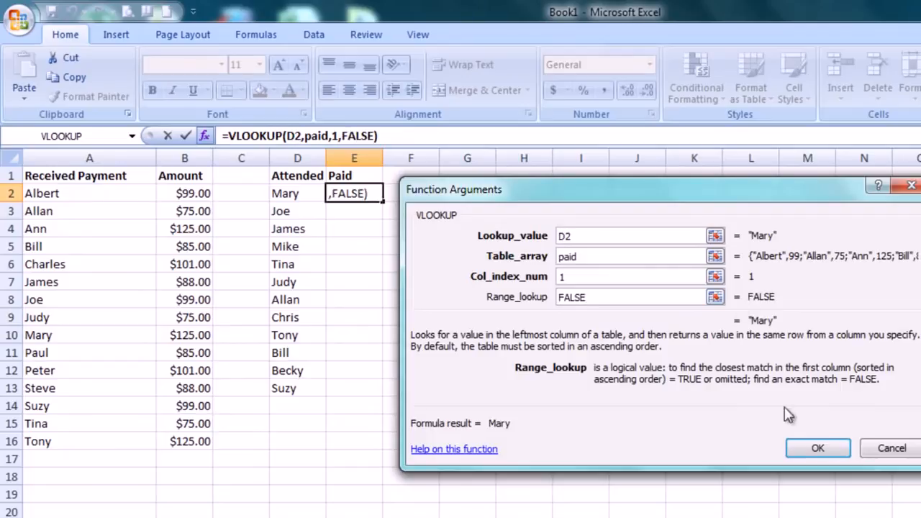
left_click(818, 448)
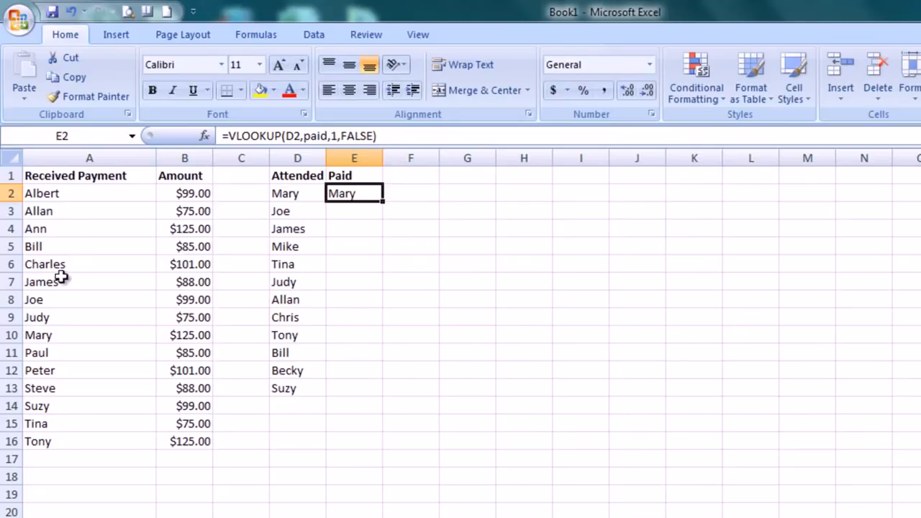
left_click(66, 340)
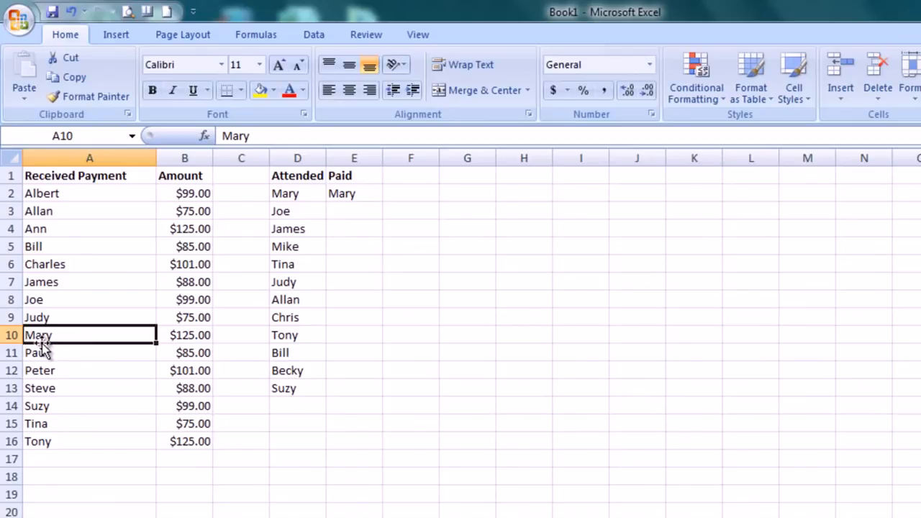
- Change the column index of E2's VLOOKUP to 2 and compare the result with the matching amount in column B
left_click(343, 192)
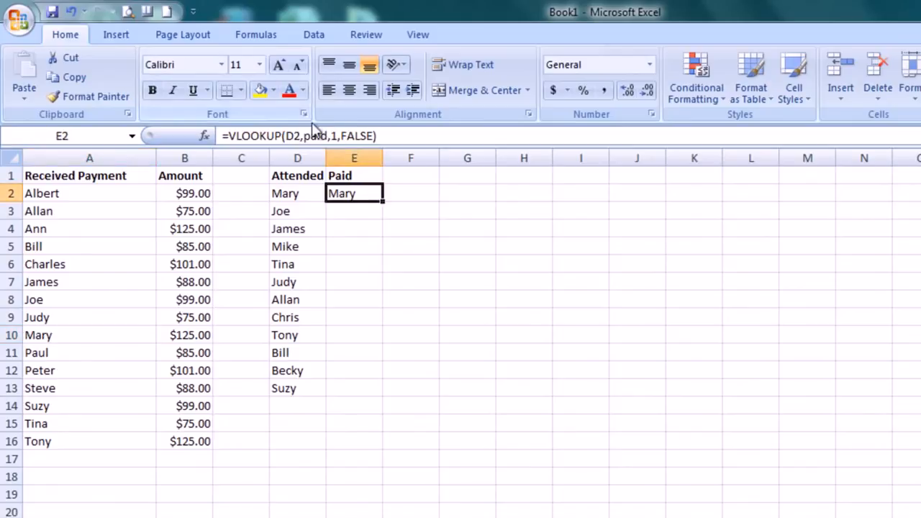
left_click(223, 141)
left_click(205, 136)
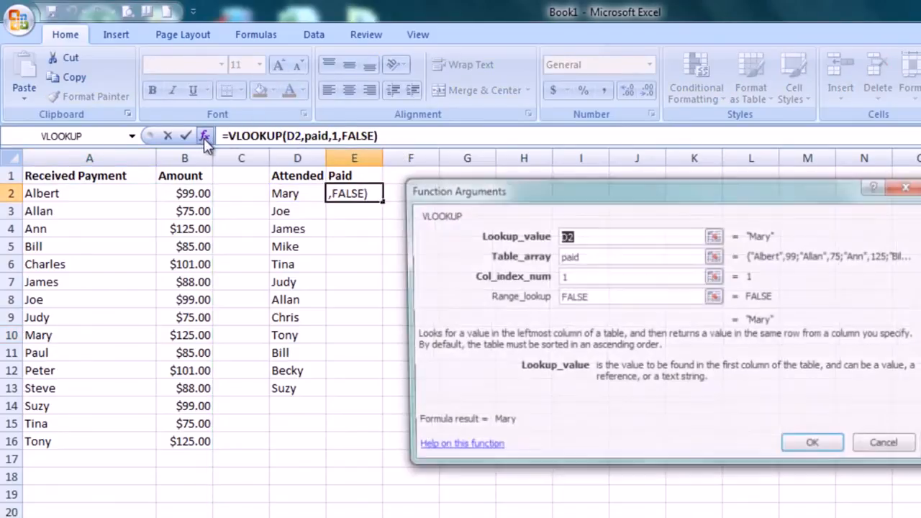
double_click(571, 281)
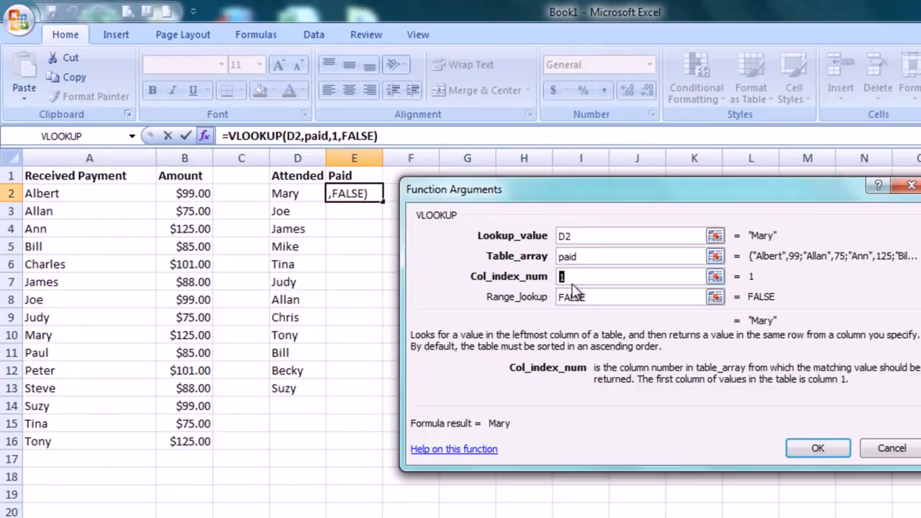
type("2")
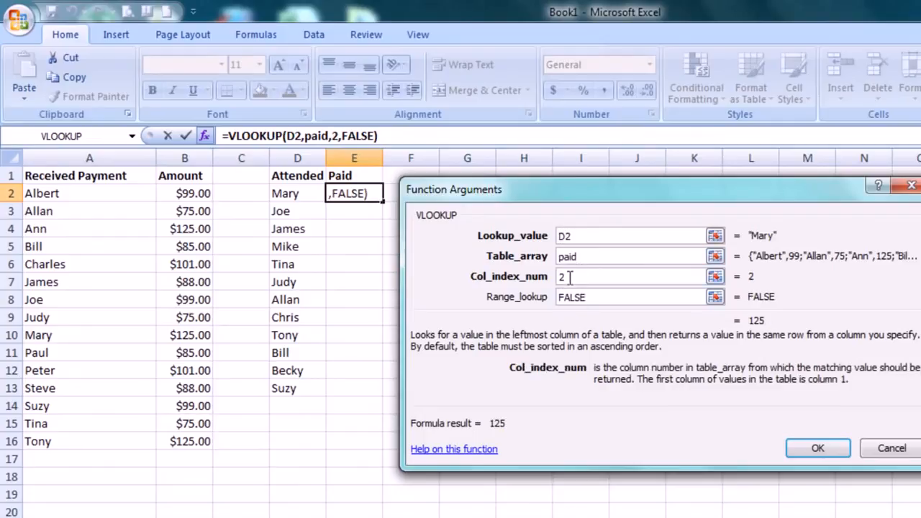
left_click(817, 448)
left_click(184, 335)
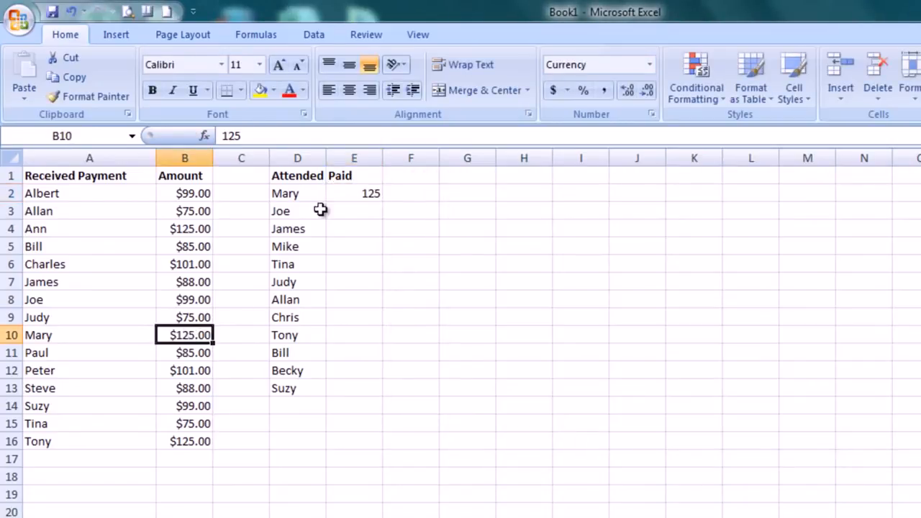
- Set the column index in E2's VLOOKUP formula to 1 and fill the formula down to E13
left_click(364, 194)
double_click(335, 135)
type("1,FALSE)")
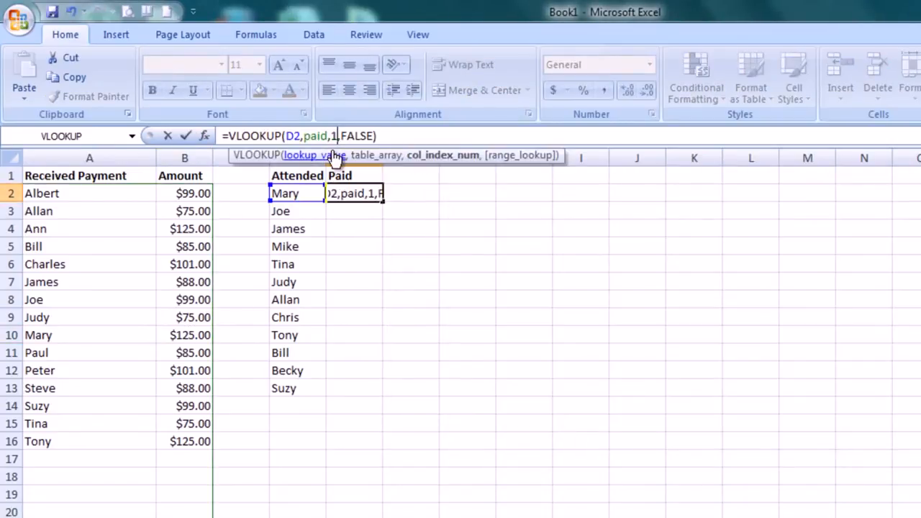
left_click(349, 191)
left_click_drag(382, 201, 383, 396)
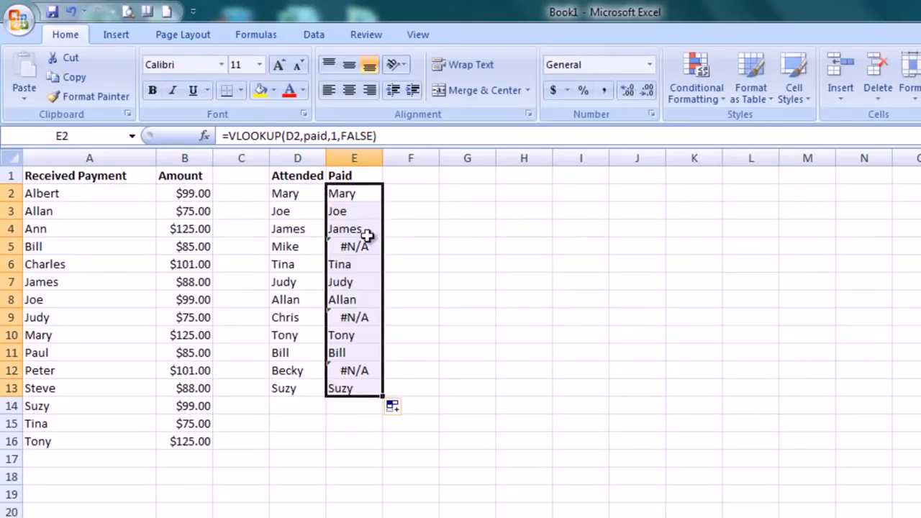
- Examine the VLOOKUP results and formulas in Paid cells E2 through E5
left_click(351, 193)
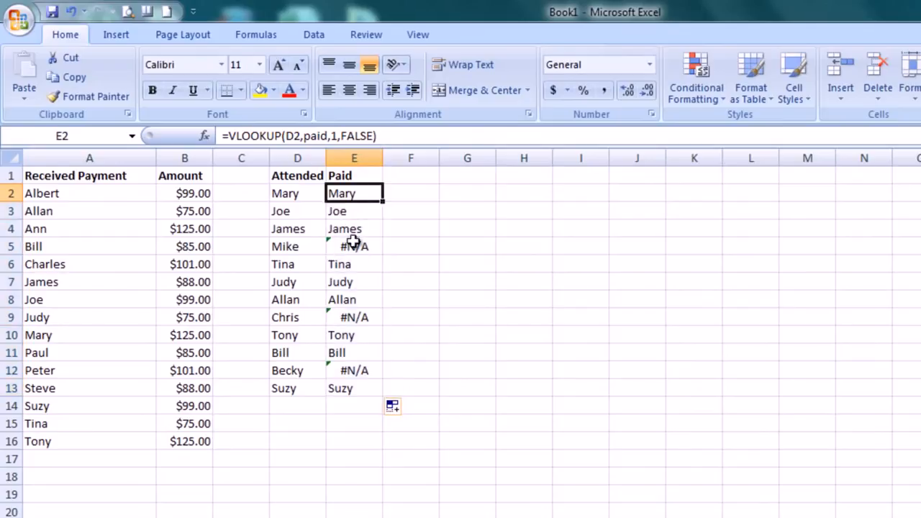
left_click(354, 212)
left_click(353, 231)
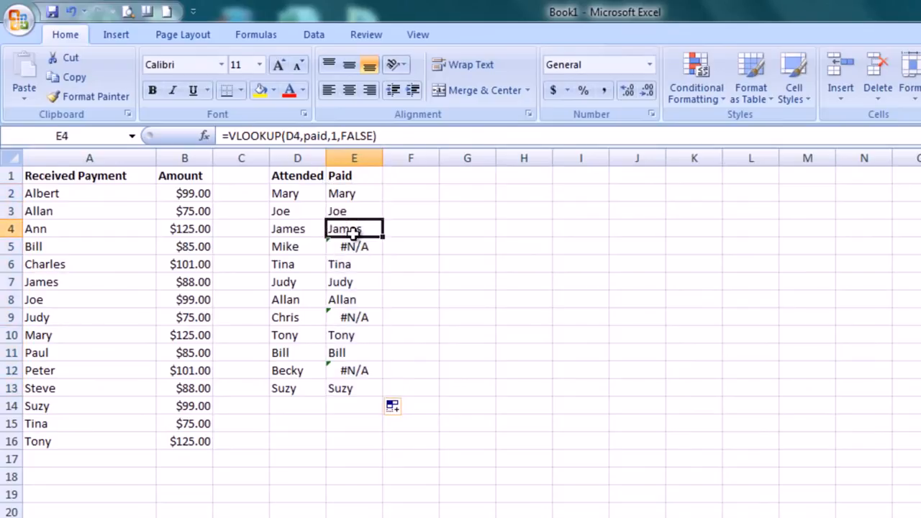
left_click(351, 249)
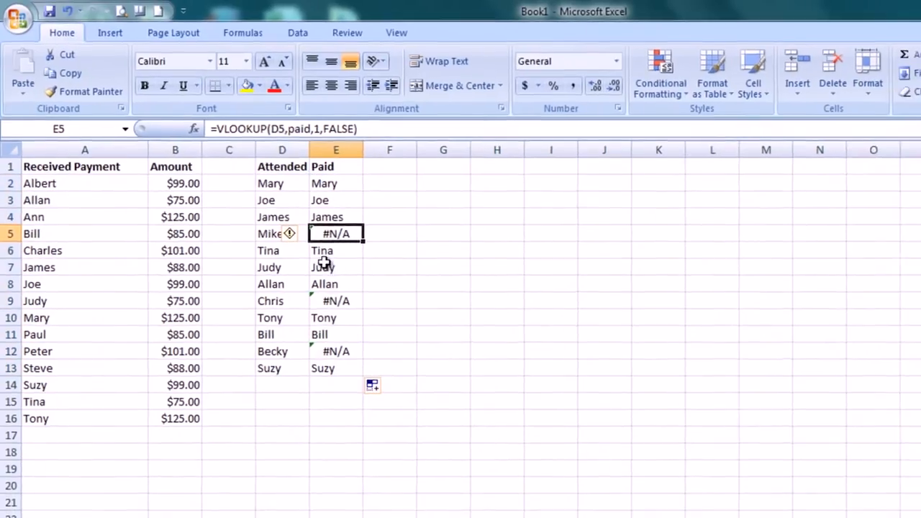
- Compare the Paid results in E5, E9 and E12 with the Received Payment names in column A
left_click_drag(93, 192, 68, 407)
left_click(346, 228)
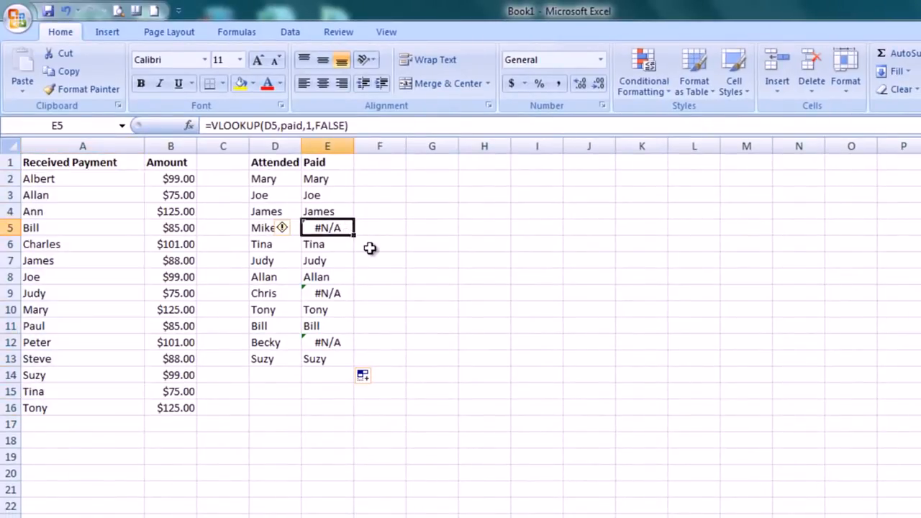
left_click(341, 294)
left_click(339, 345)
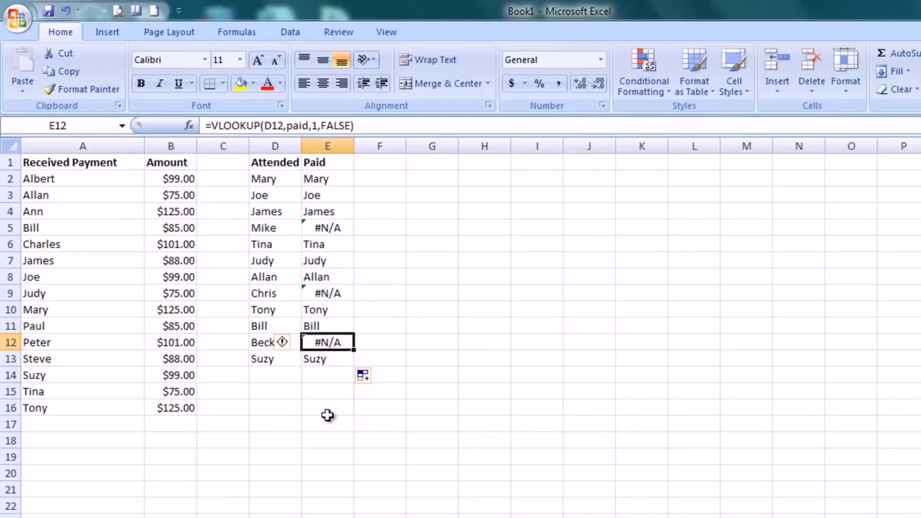
- Enter the attendee name from D9 in A21 with an amount of 99 in B21, and check E9's lookup result
left_click(33, 489)
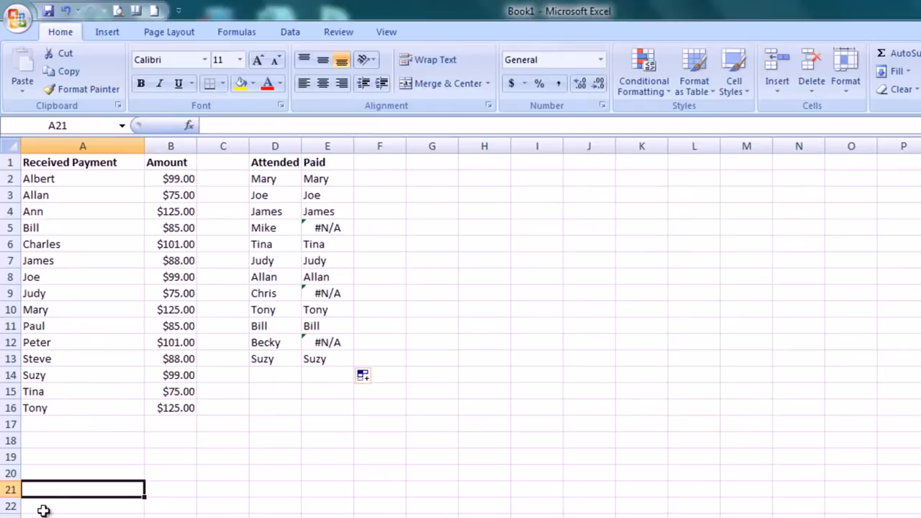
type("Chris")
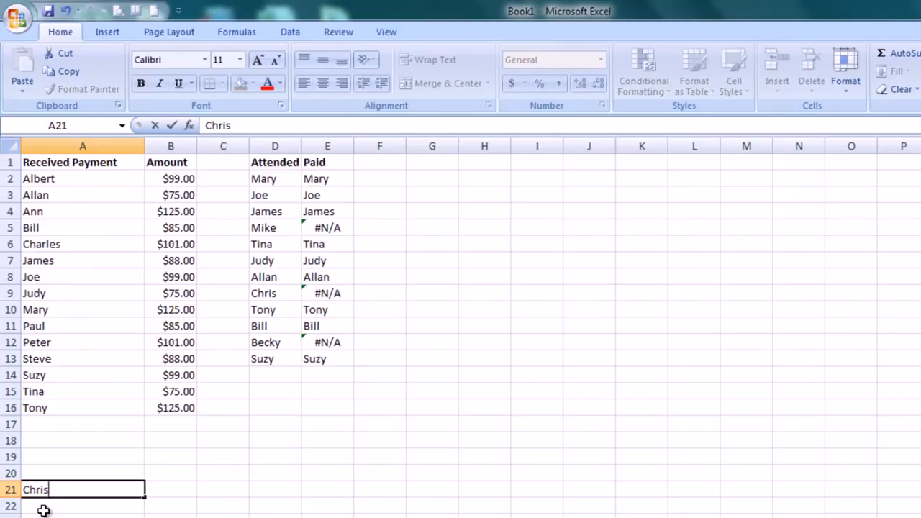
key("Return")
left_click(344, 290)
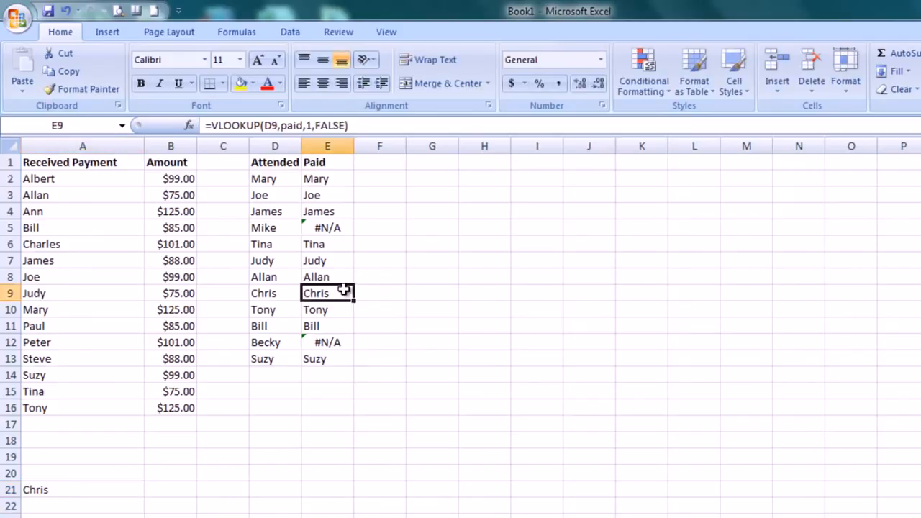
left_click(163, 487)
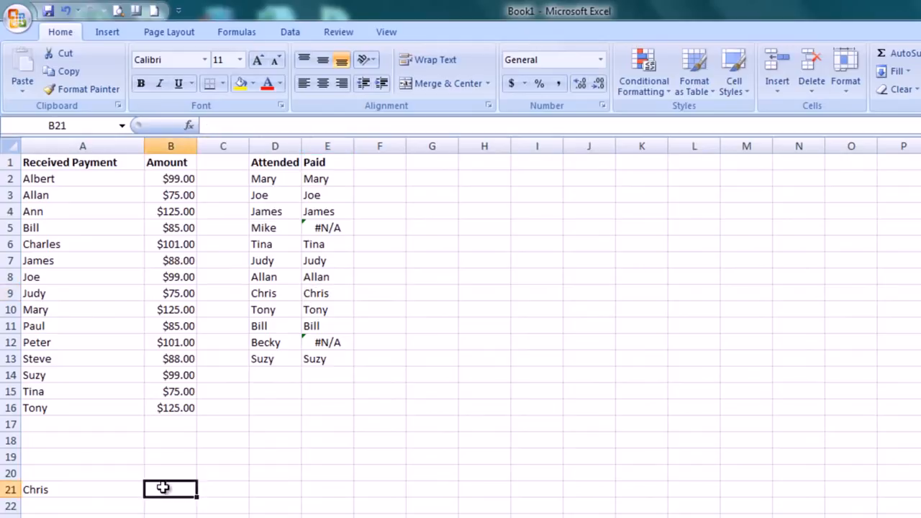
type("99")
key("Return")
- Try column index 2 in E9's VLOOKUP formula, and undo the change
left_click_drag(312, 125, 303, 126)
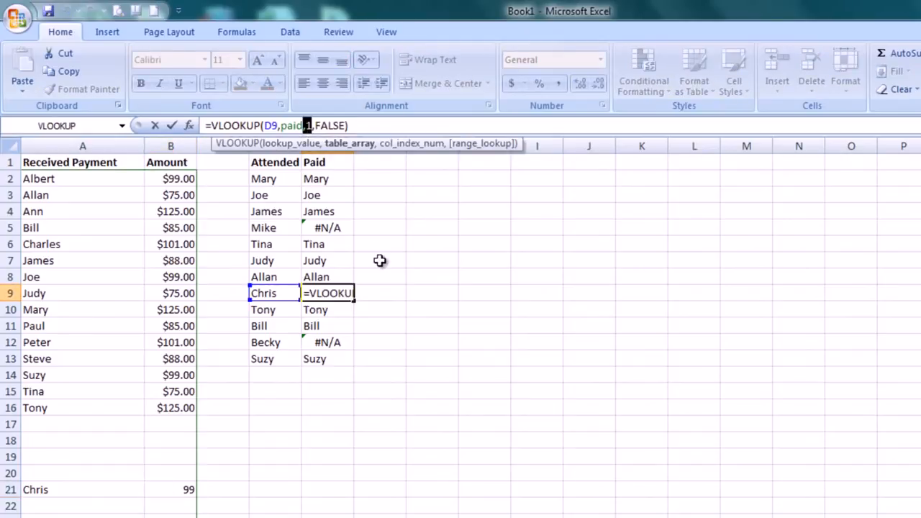
key("BackSpace")
type(",2")
key("Return")
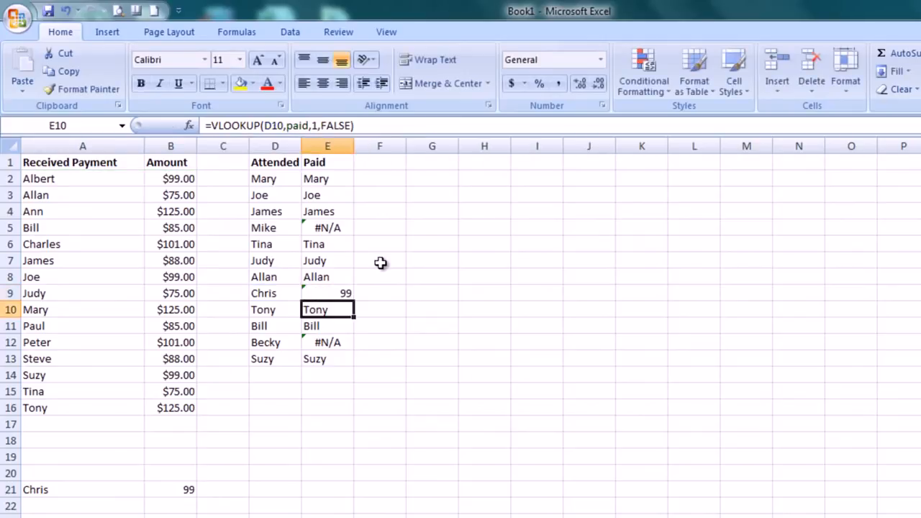
left_click(341, 297)
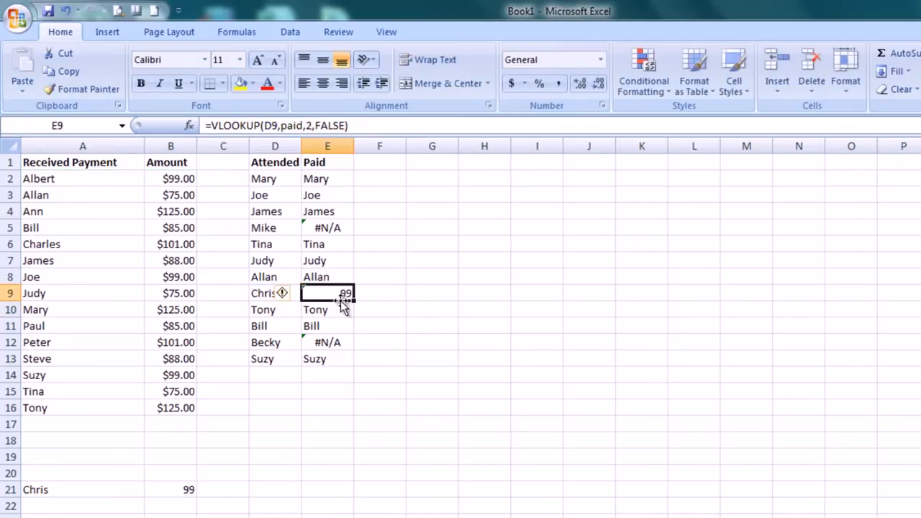
key("ctrl+z")
left_click(359, 394)
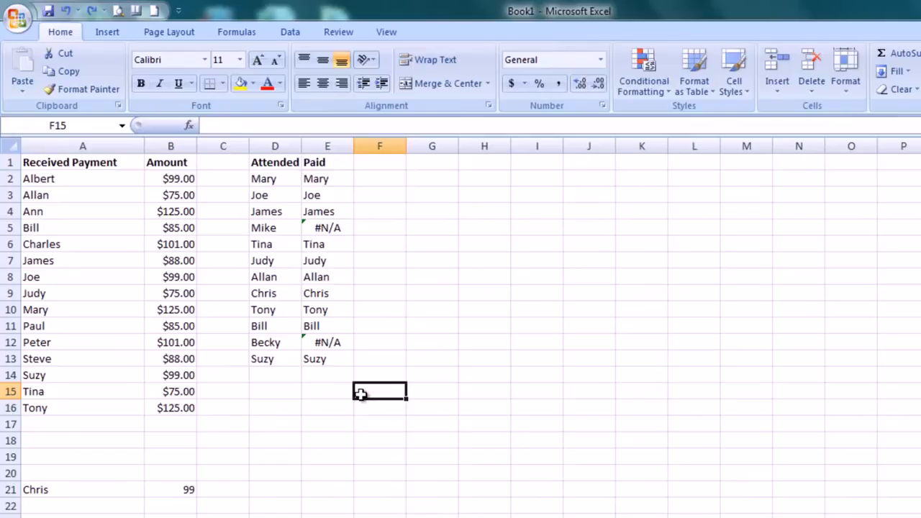
- Cut the VLOOKUP expression out of E2's formula, leaving only the equals sign
left_click(328, 233)
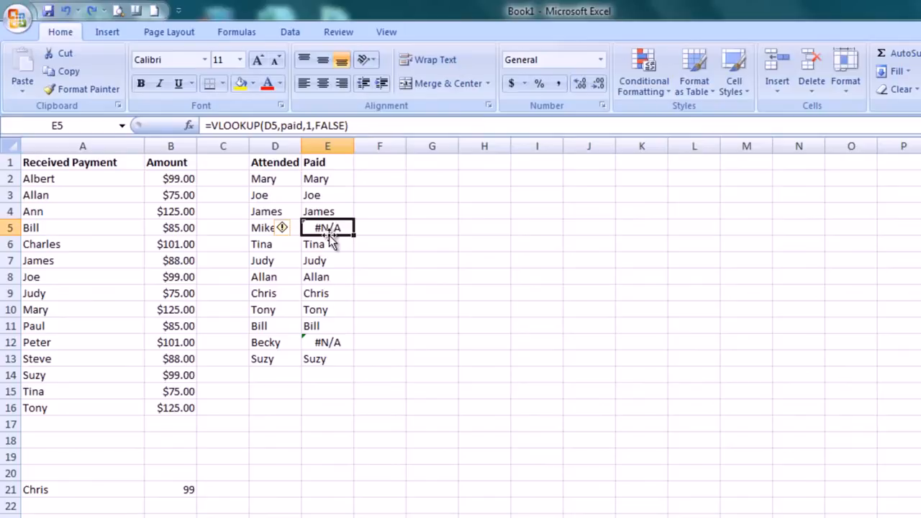
left_click(344, 180)
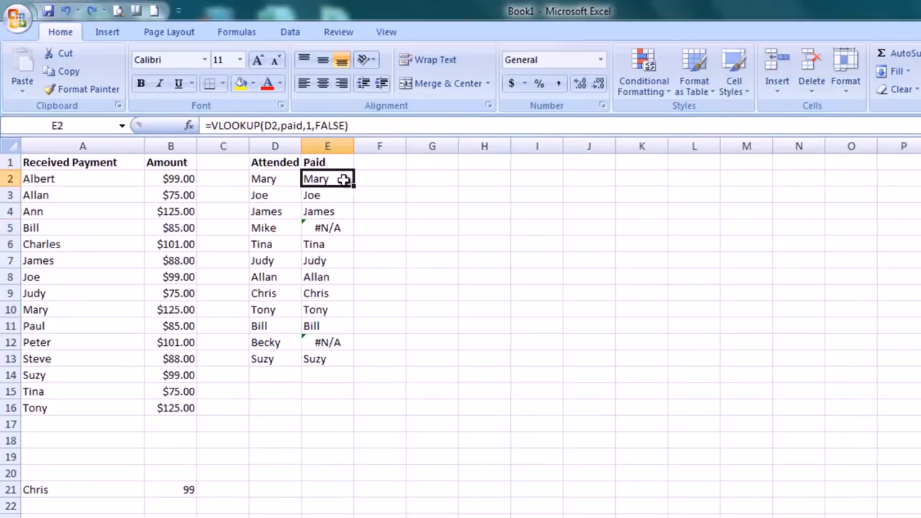
left_click_drag(354, 127, 234, 131)
left_click(217, 132)
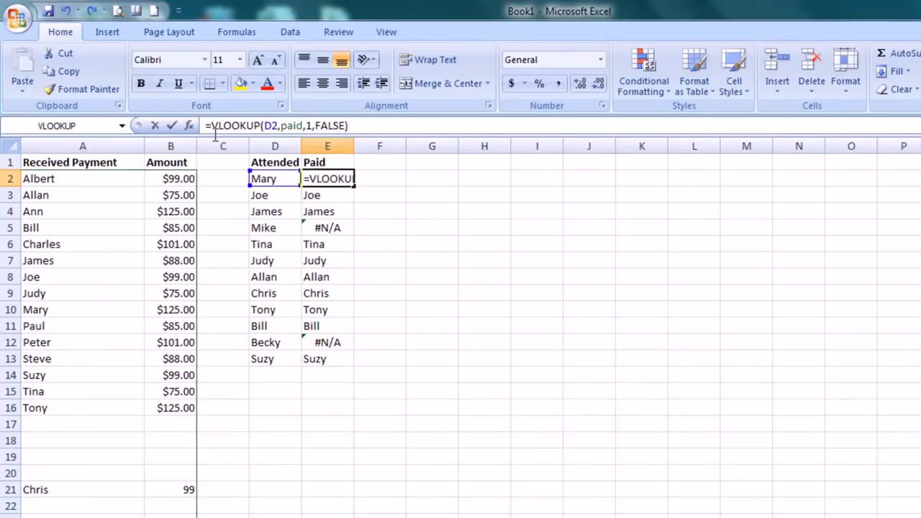
key("shift+End")
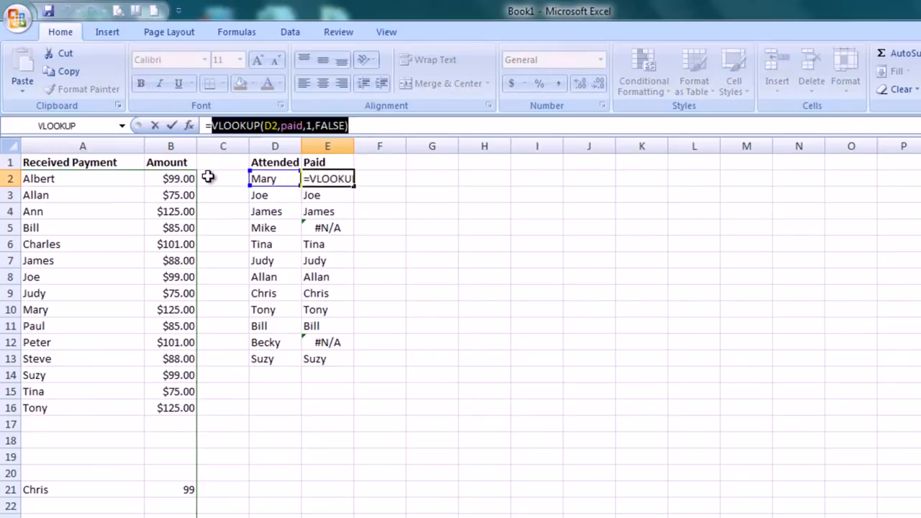
key("ctrl+c")
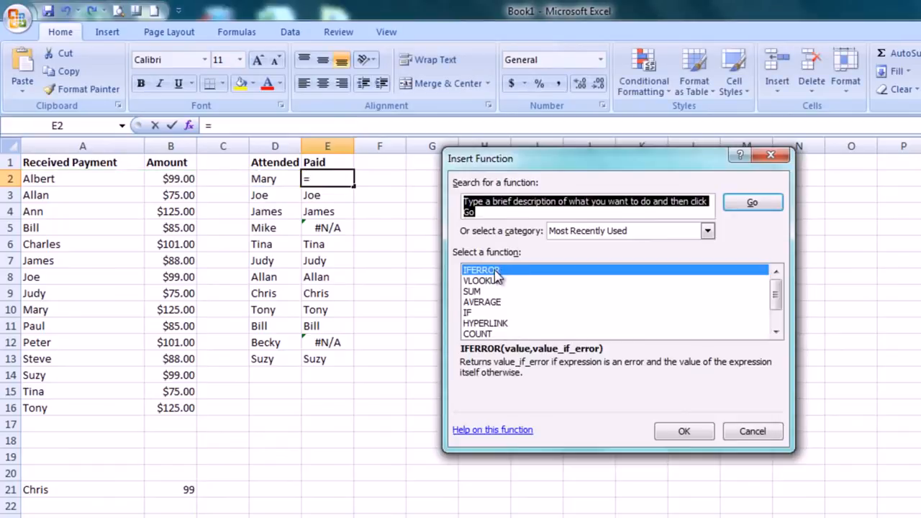
- Insert IFERROR in E2 with VLOOKUP(D2,paid,1,FALSE) as the value and Collect as the value if error
double_click(494, 271)
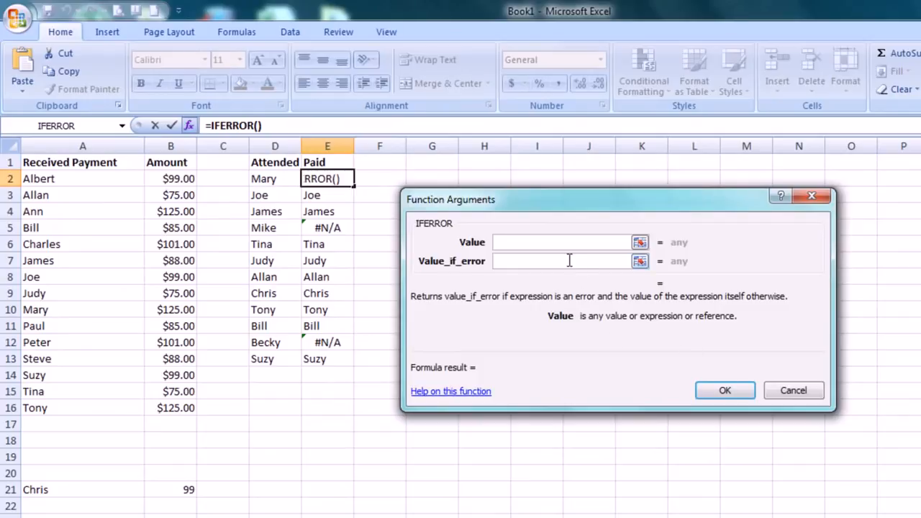
key("ctrl+v")
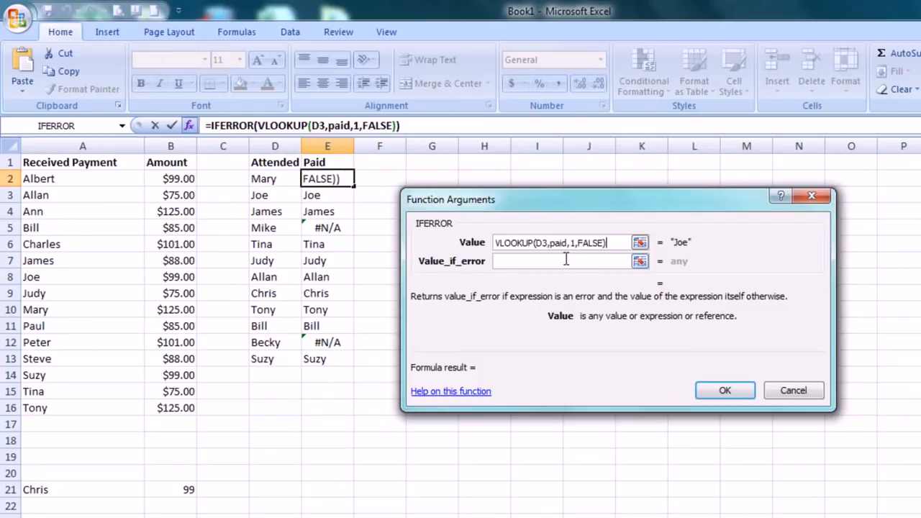
left_click(557, 264)
left_click(548, 245)
key("BackSpace")
type("2")
left_click(508, 262)
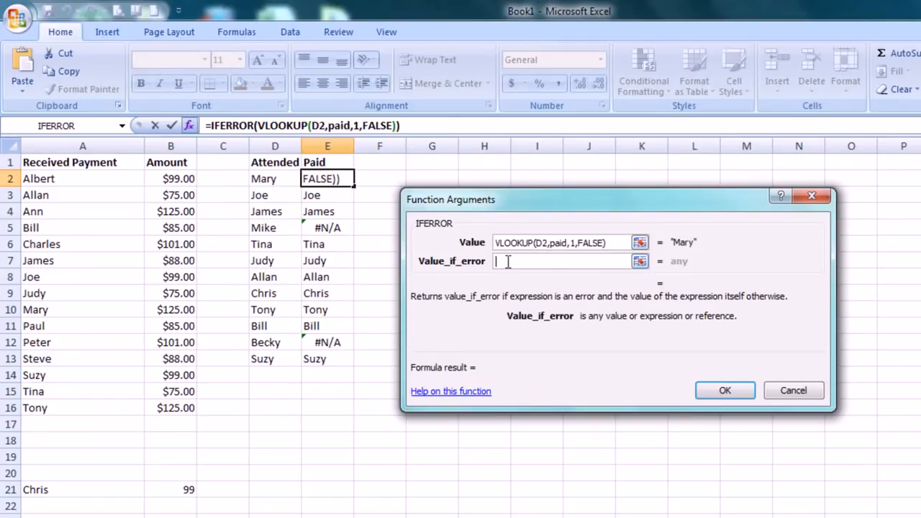
type("Collect")
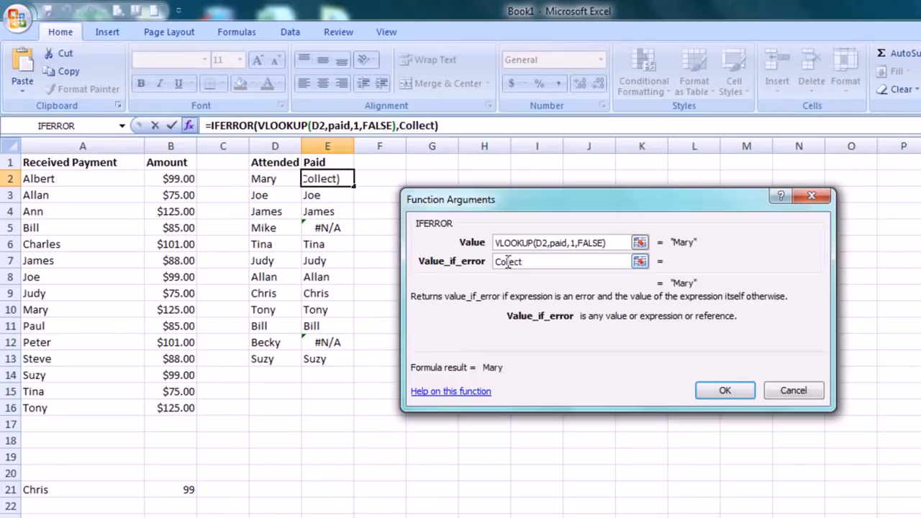
key("Return")
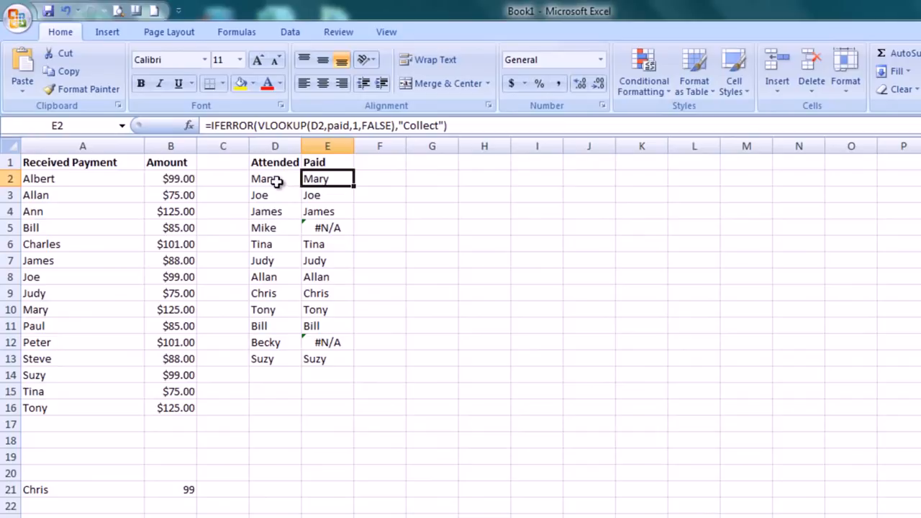
- Fill E2's IFERROR formula down to E13 and check the results in E5 and E12
double_click(352, 186)
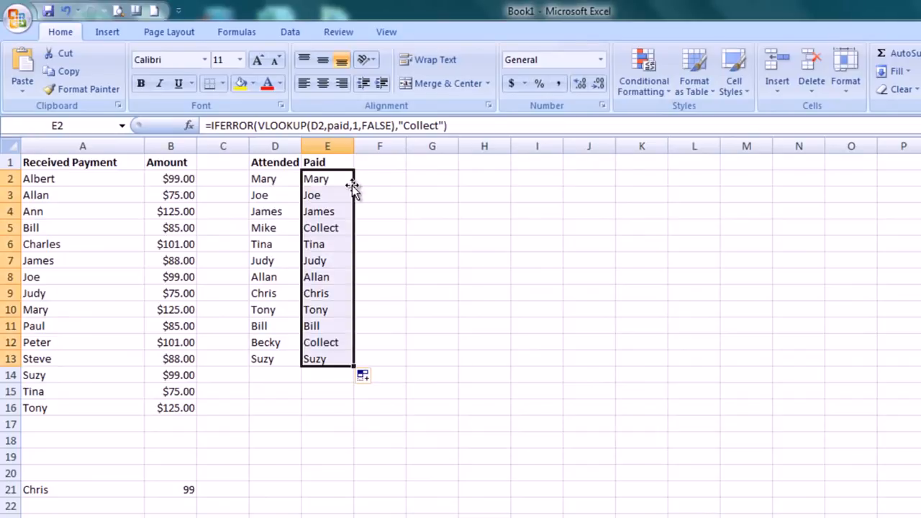
left_click(324, 226)
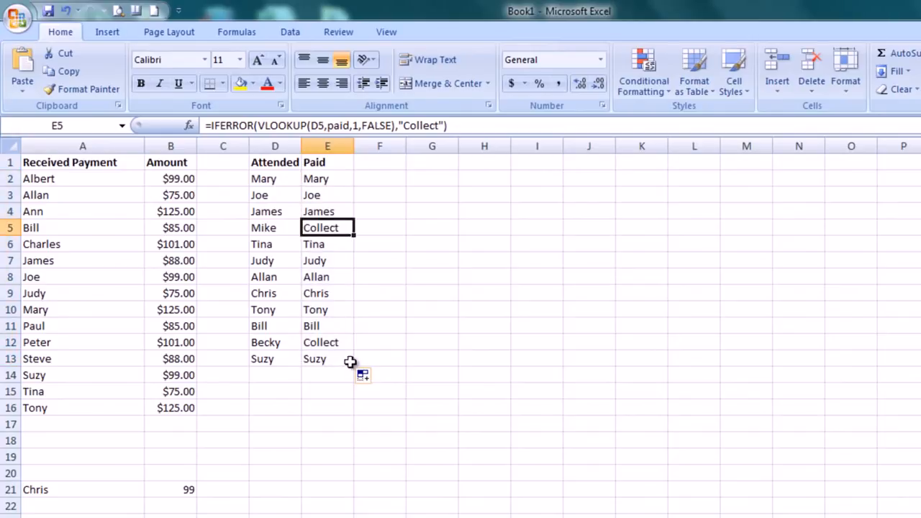
left_click(336, 343)
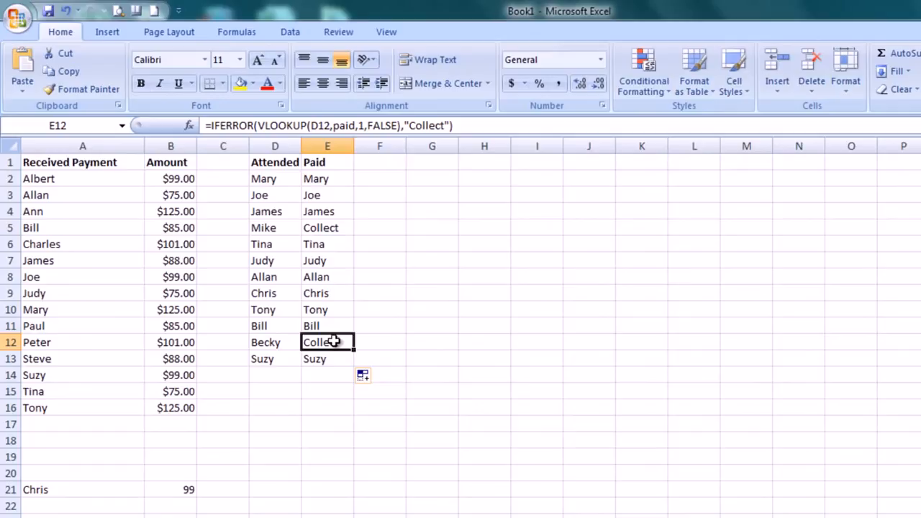